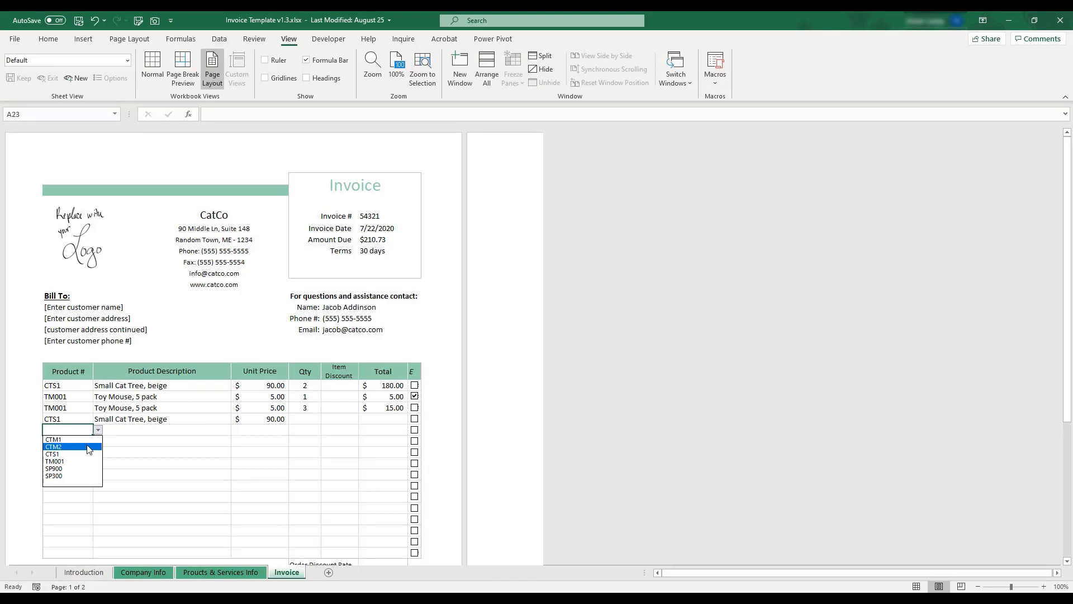
- Set the fifth invoice line to product CTM2, then view the products and discounts sheet
{"action": "left_click", "coordinate": [88, 447]}
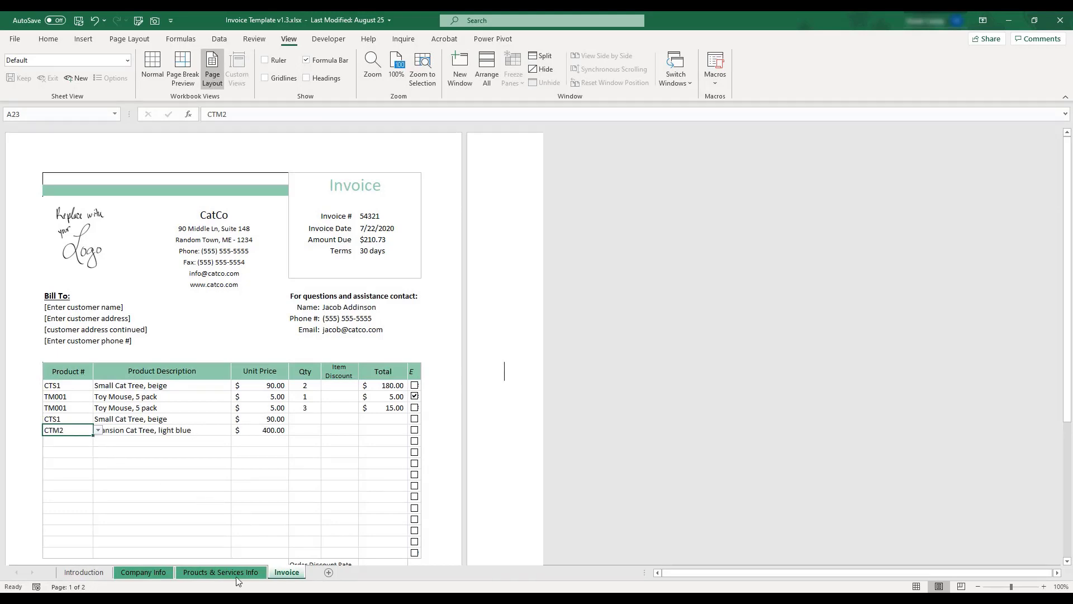
{"action": "left_click", "coordinate": [221, 571]}
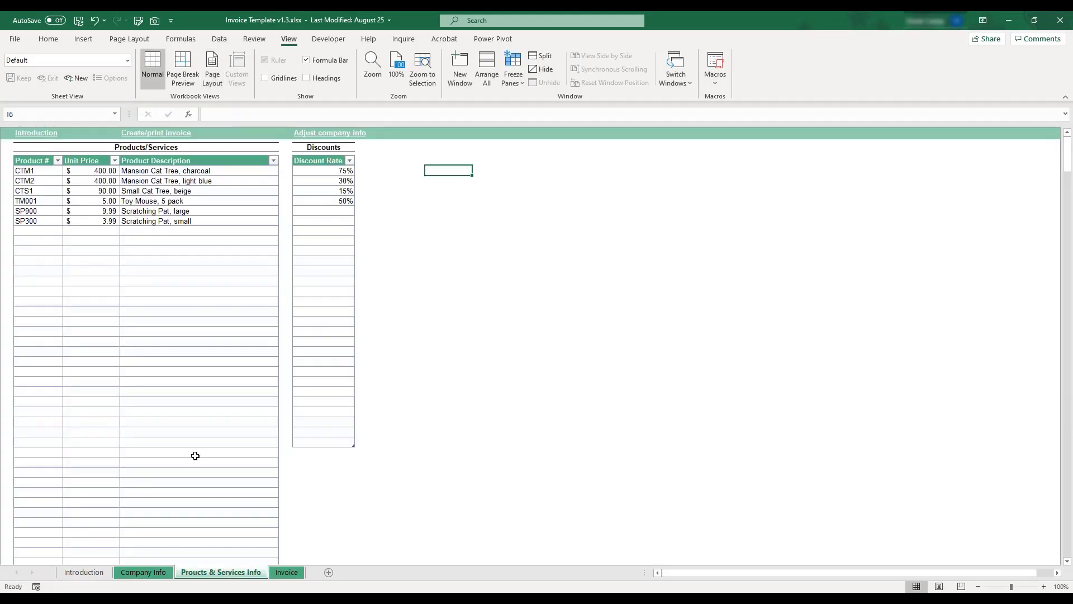
- Set the Invoice Color on the Company Info sheet to Red
{"action": "left_click", "coordinate": [157, 572]}
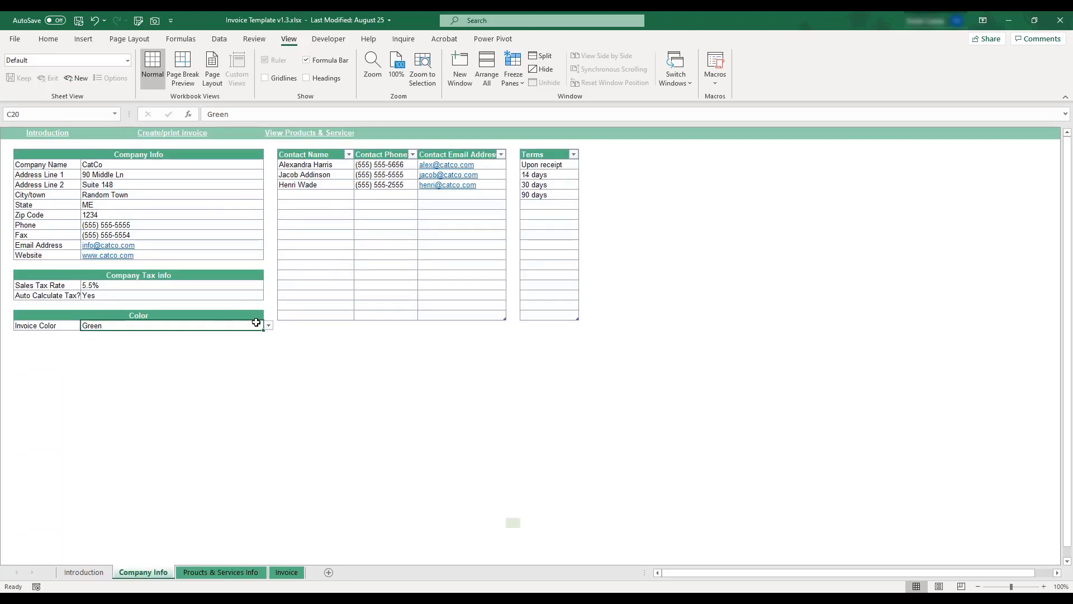
{"action": "left_click", "coordinate": [268, 325]}
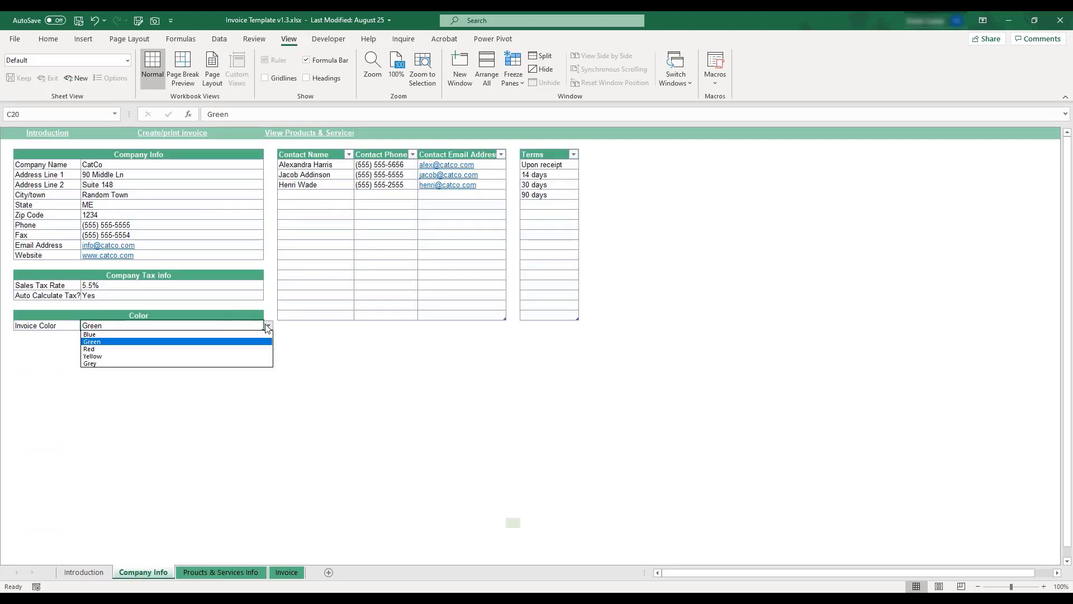
{"action": "left_click", "coordinate": [214, 350]}
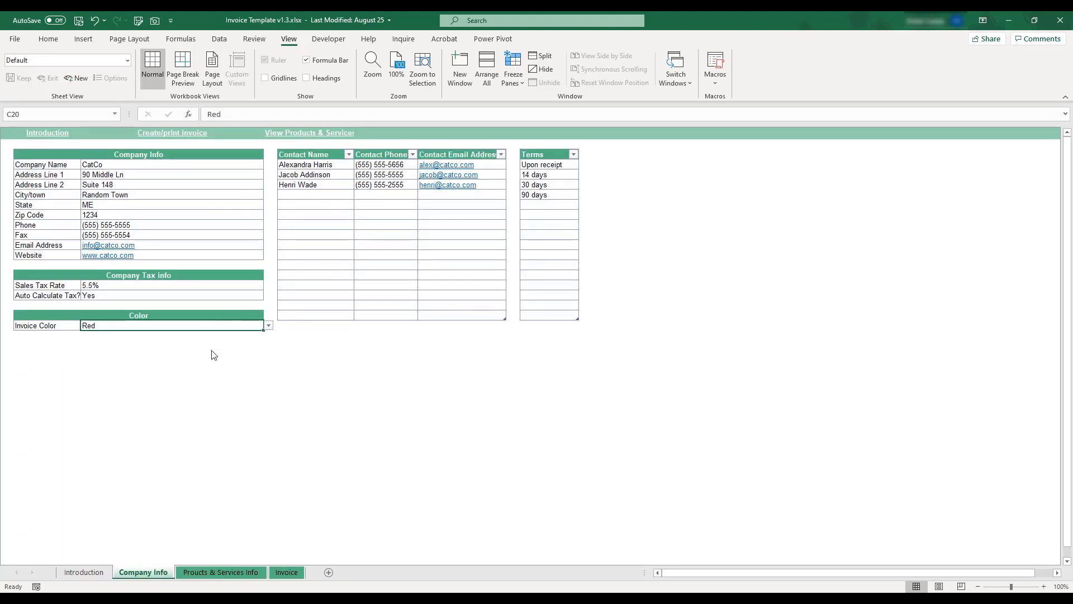
- Mark the third line item on the Invoice sheet, the second Toy Mouse row, as tax exempt
{"action": "left_click", "coordinate": [295, 571]}
{"action": "scroll", "coordinate": [269, 276], "scroll_direction": "down", "scroll_amount": 2}
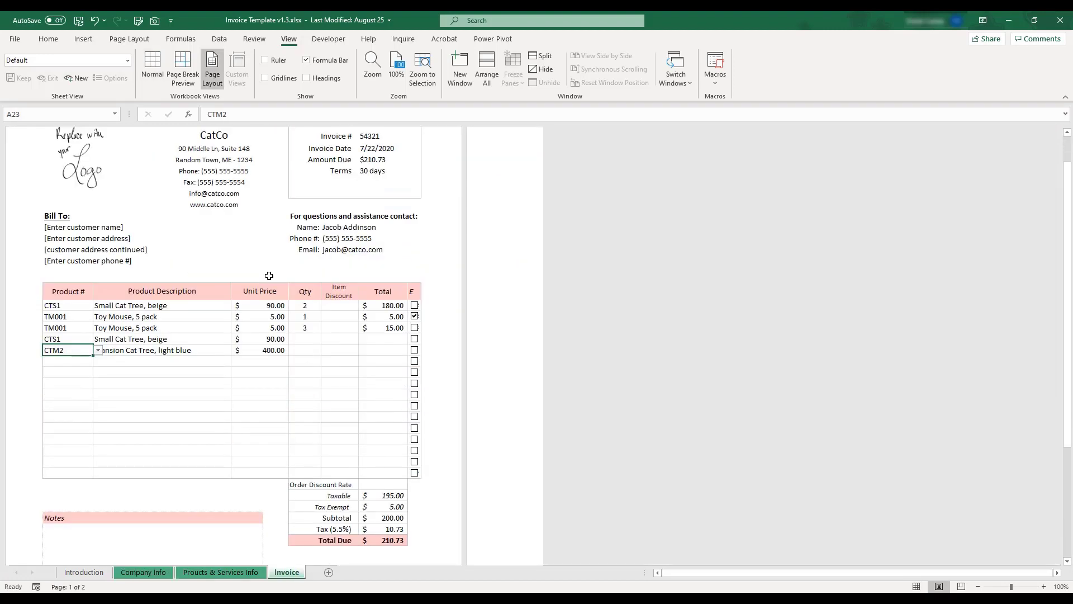
{"action": "left_click", "coordinate": [415, 328]}
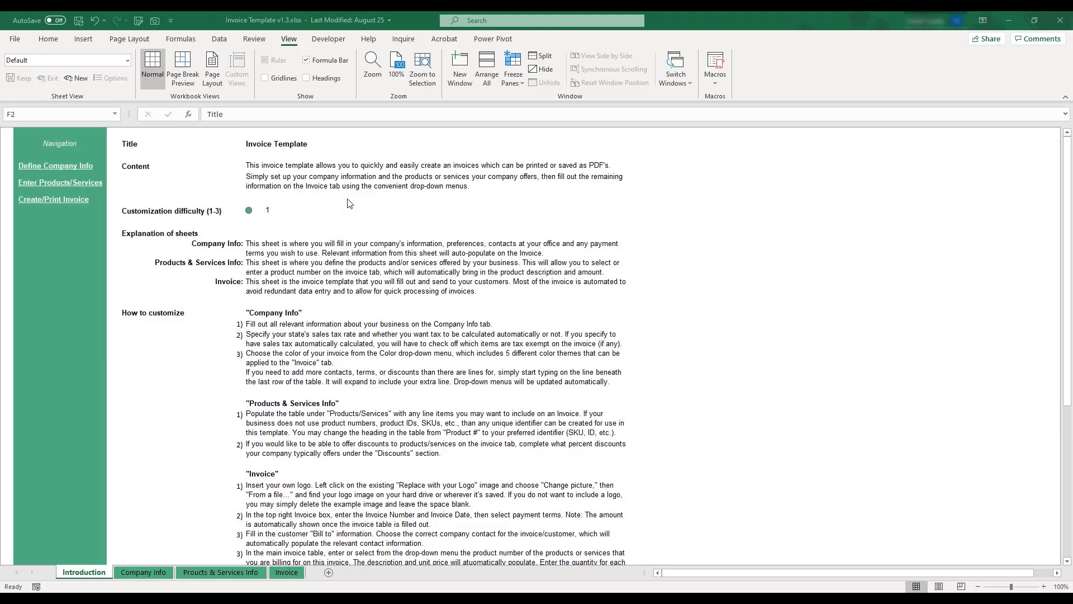
- In the Company Info sheet's Terms table, change the second term to 15 days and add a 180 days term below the last one
{"action": "left_click", "coordinate": [143, 575]}
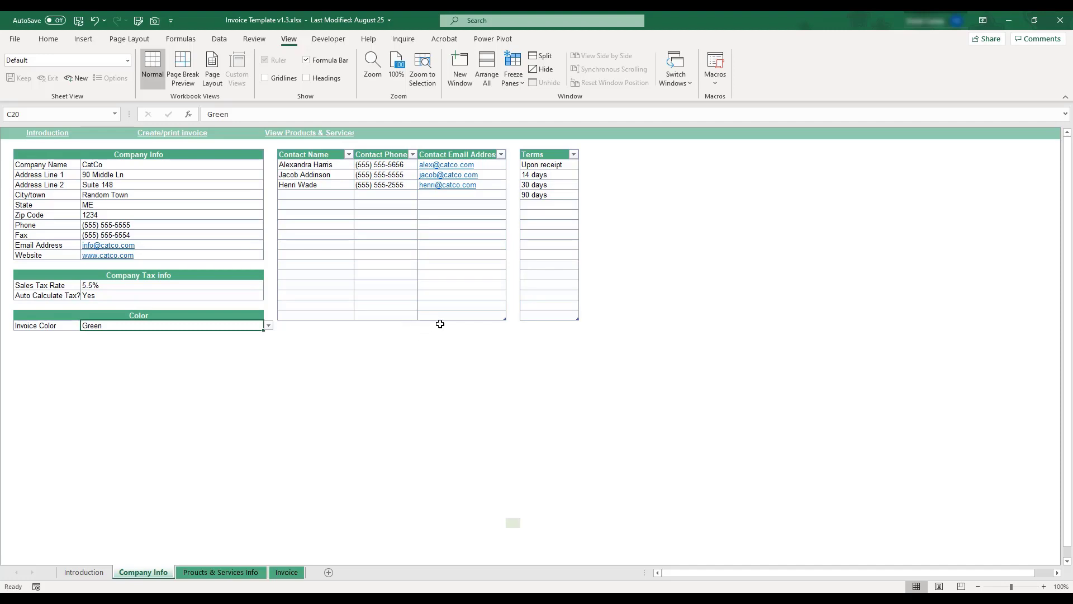
{"action": "left_click", "coordinate": [543, 176]}
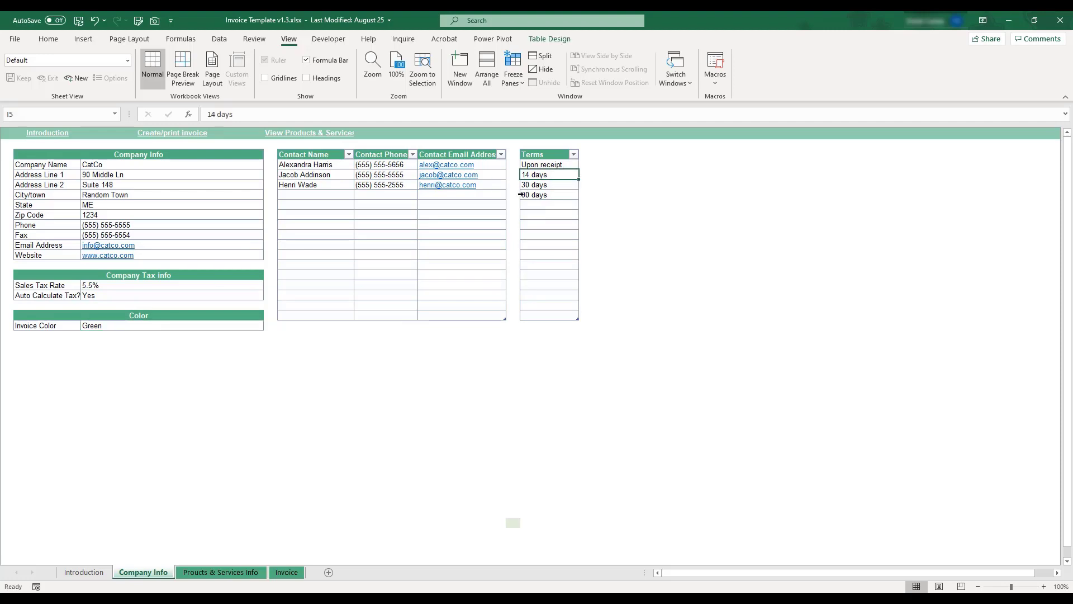
{"action": "type", "text": "15 days"}
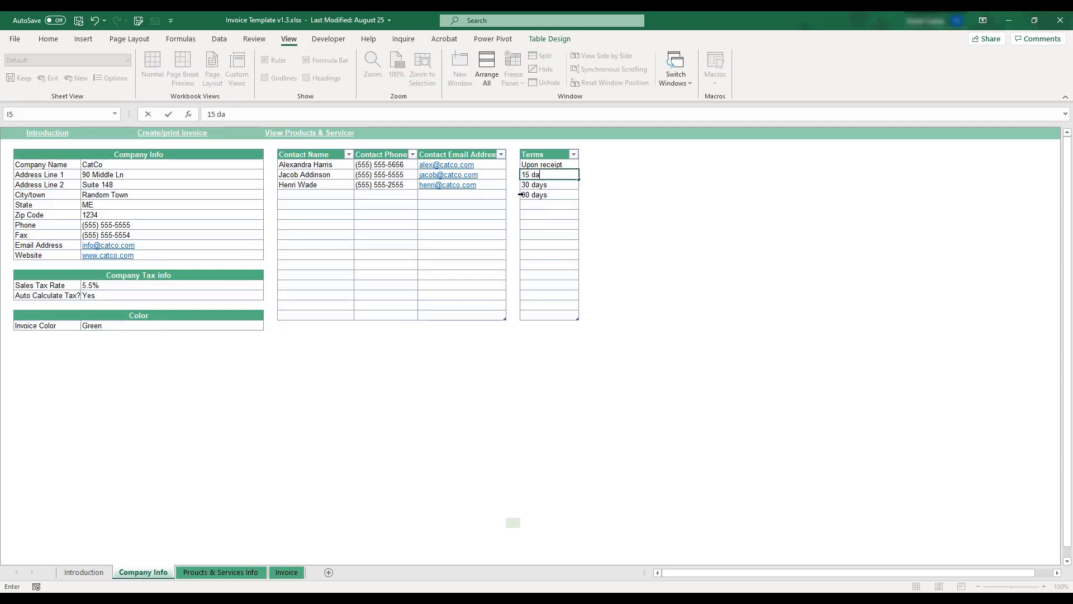
{"action": "key", "text": "Return"}
{"action": "left_click", "coordinate": [541, 202]}
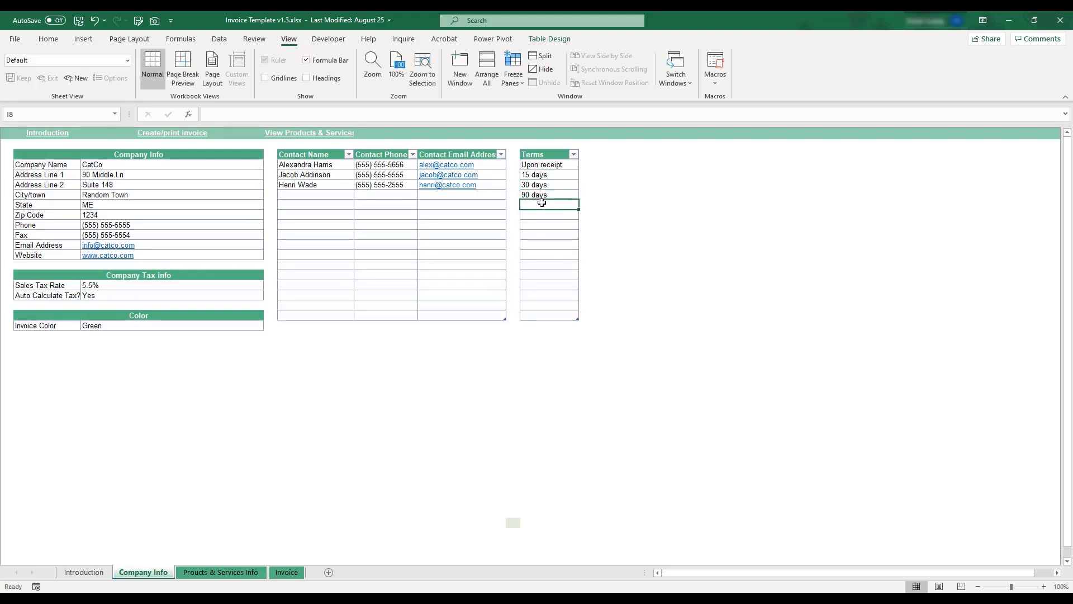
{"action": "type", "text": "180 days"}
{"action": "key", "text": "Return"}
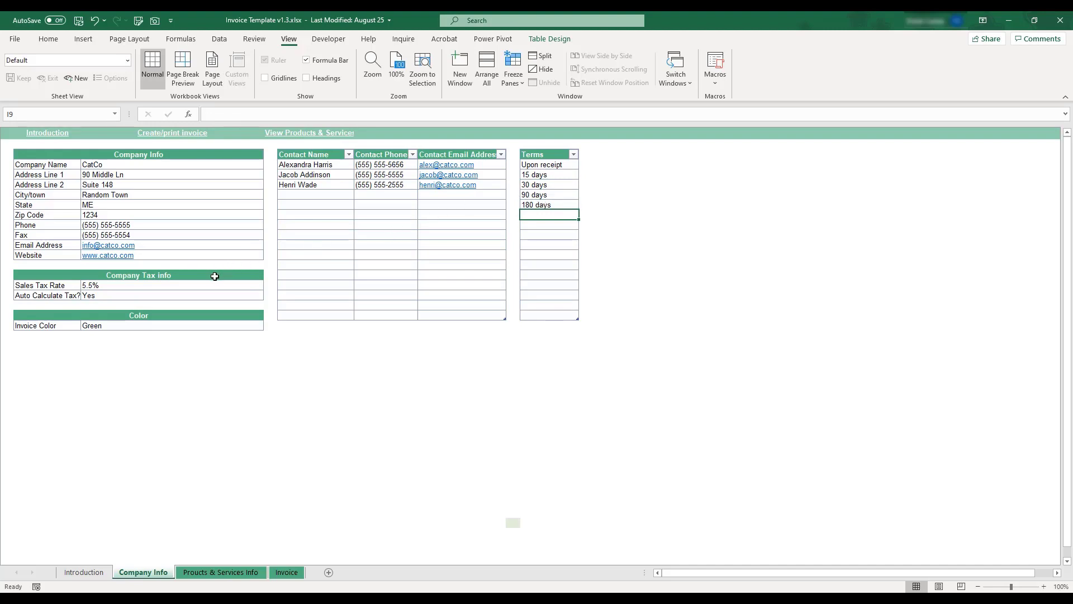
- Examine the available Invoice Color options and the Auto Calculate Tax setting on the Company Info sheet
{"action": "left_click", "coordinate": [230, 326]}
{"action": "left_click", "coordinate": [269, 327]}
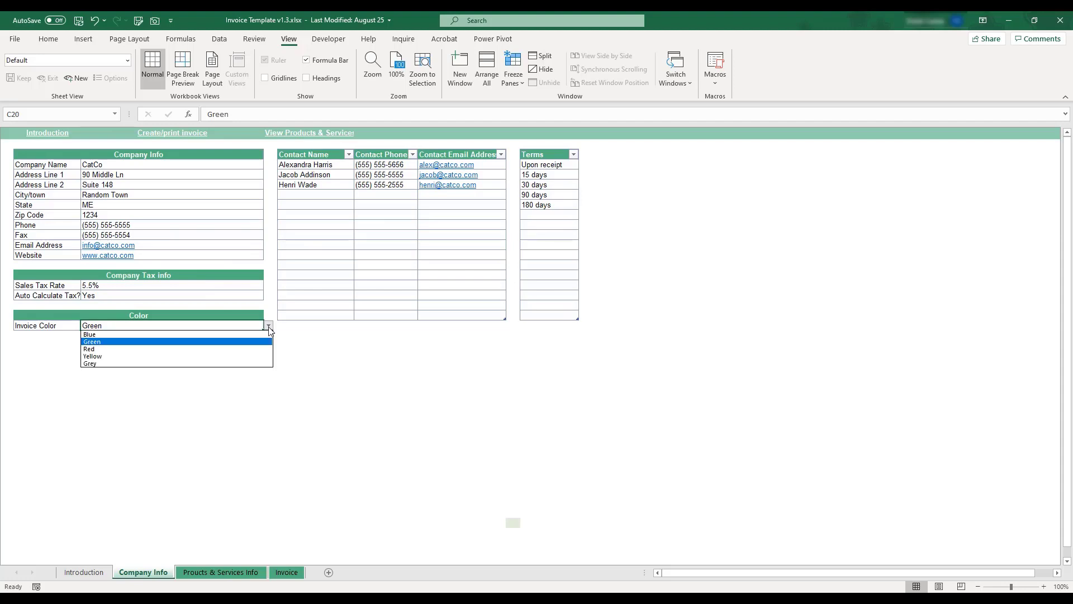
{"action": "left_click", "coordinate": [269, 328]}
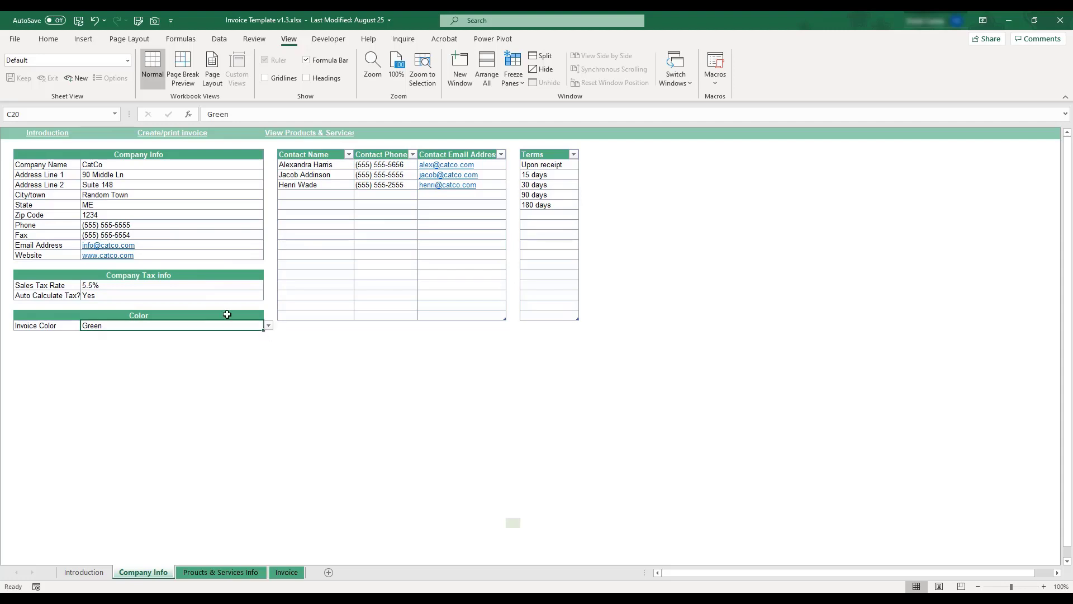
{"action": "left_click", "coordinate": [67, 294]}
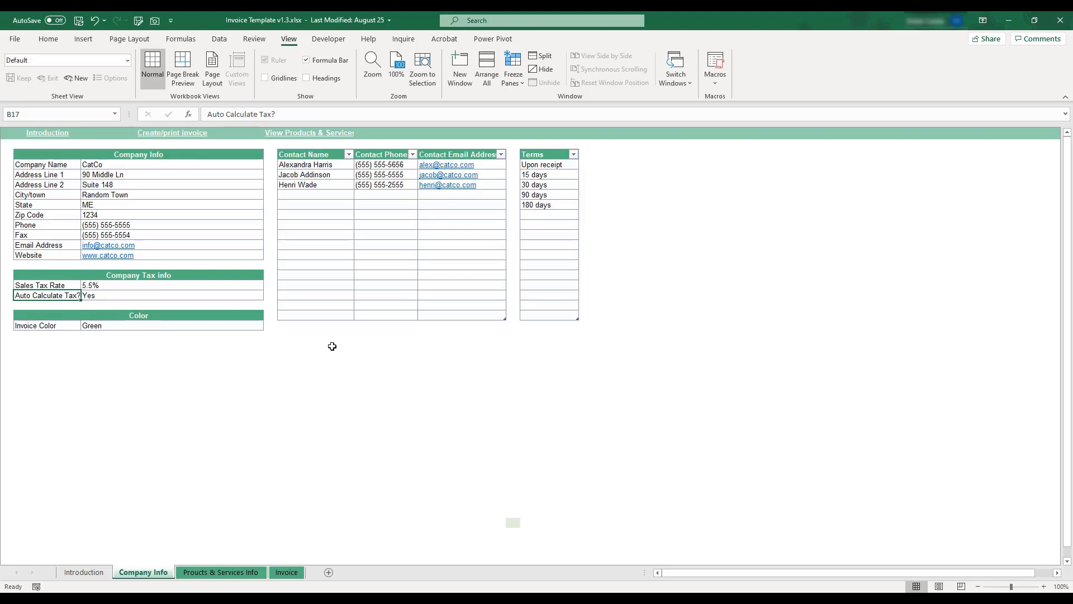
- Add an 80% rate to the first empty row of the Discounts table on the products and services sheet
{"action": "left_click", "coordinate": [226, 572]}
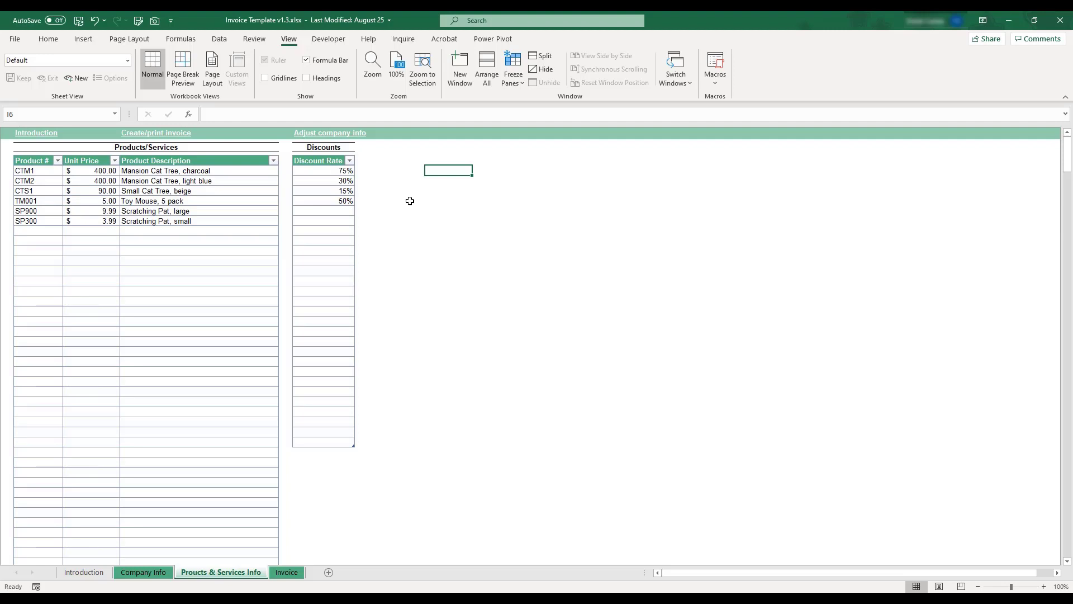
{"action": "left_click", "coordinate": [339, 210]}
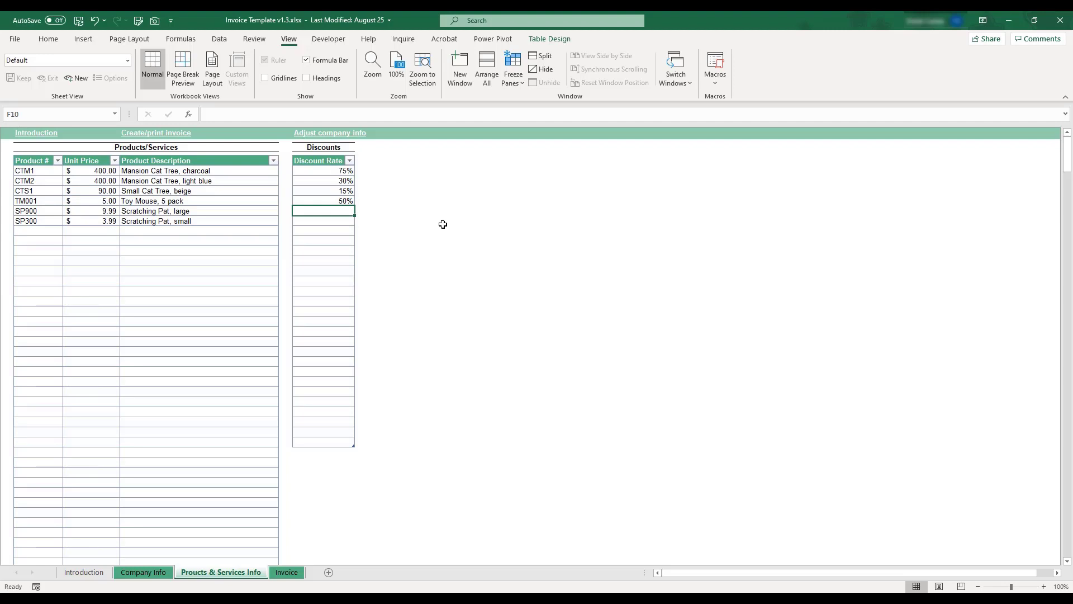
{"action": "type", "text": "80%"}
{"action": "key", "text": "Return"}
- Delete the placeholder logo picture from the header of the Invoice sheet
{"action": "left_click", "coordinate": [291, 576]}
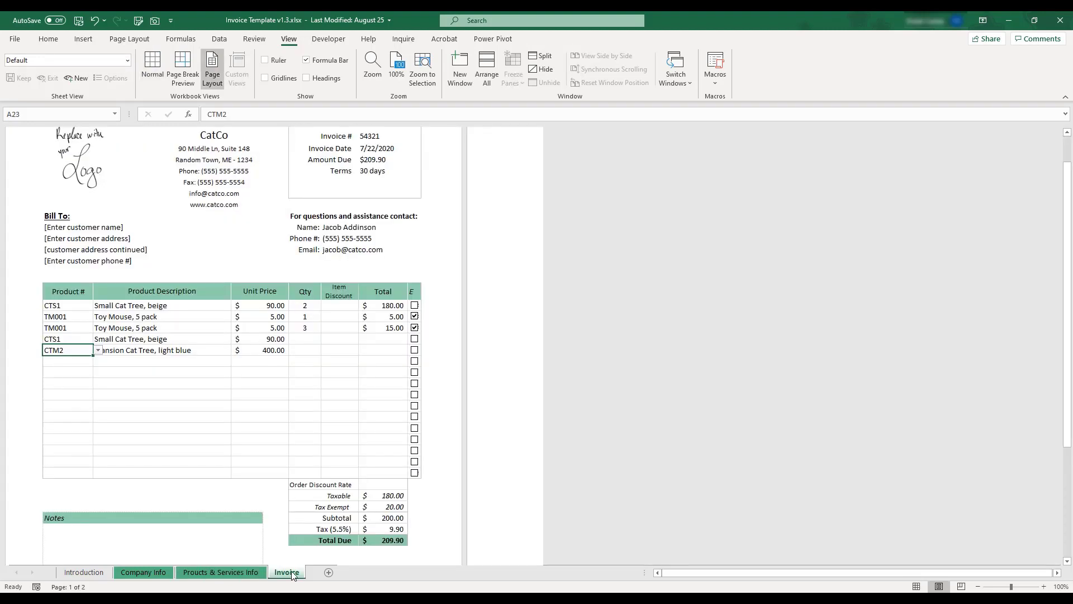
{"action": "scroll", "coordinate": [233, 242], "scroll_direction": "up", "scroll_amount": 3}
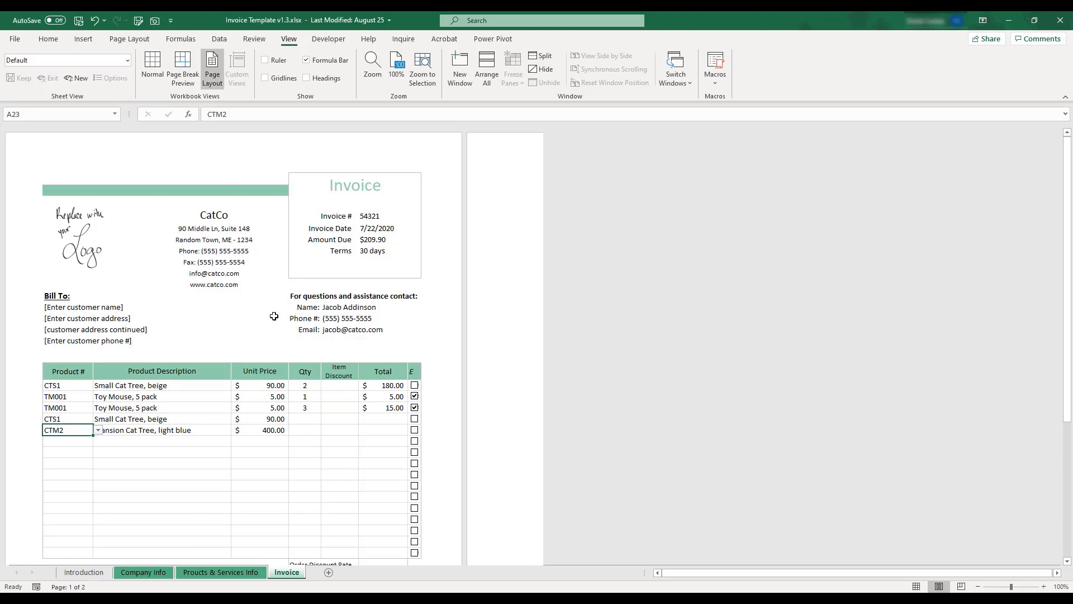
{"action": "left_click", "coordinate": [80, 227]}
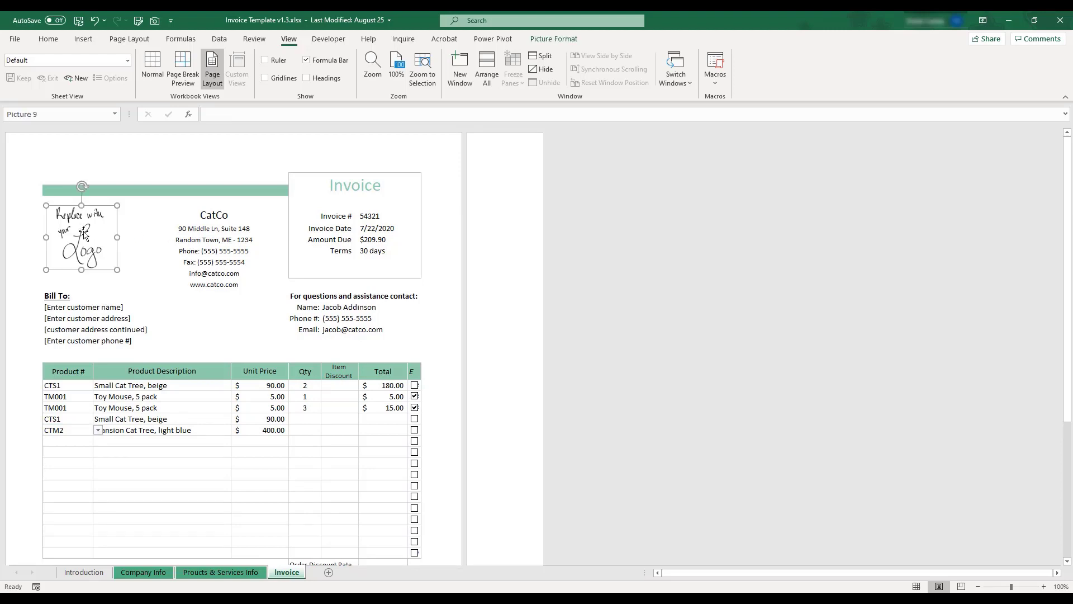
{"action": "key", "text": "Delete"}
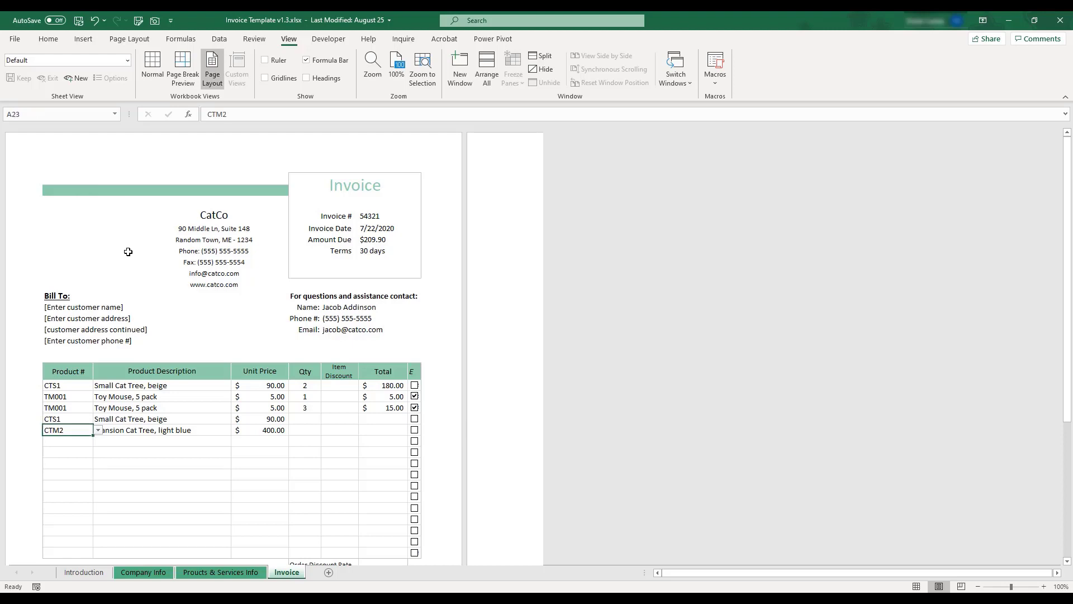
- Insert the picture CESLogoEdit.png from the Logos folder in Pictures into the invoice
{"action": "left_click", "coordinate": [84, 40]}
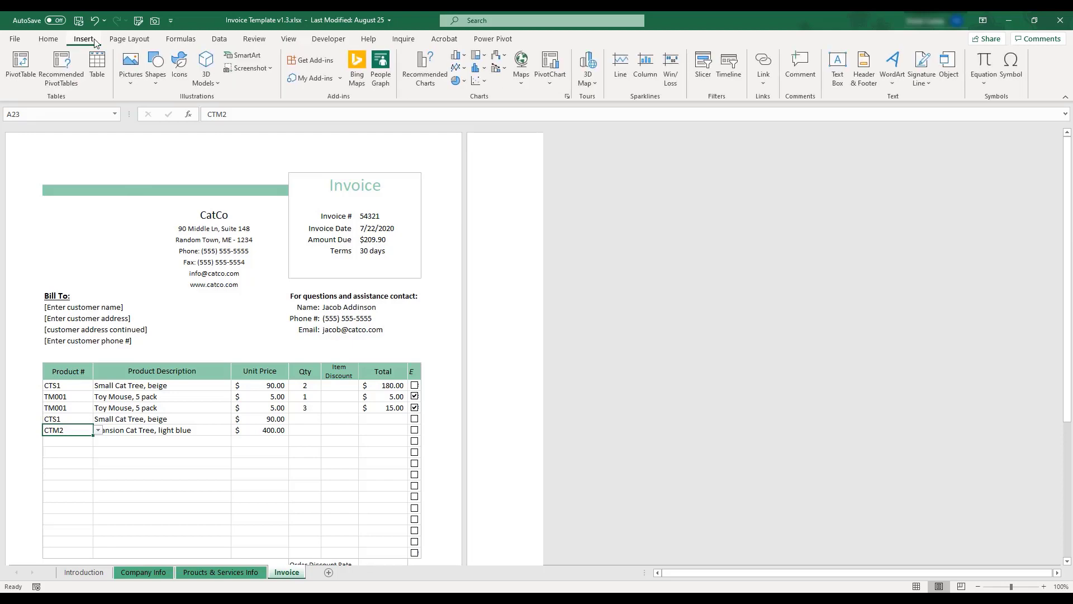
{"action": "left_click", "coordinate": [133, 83]}
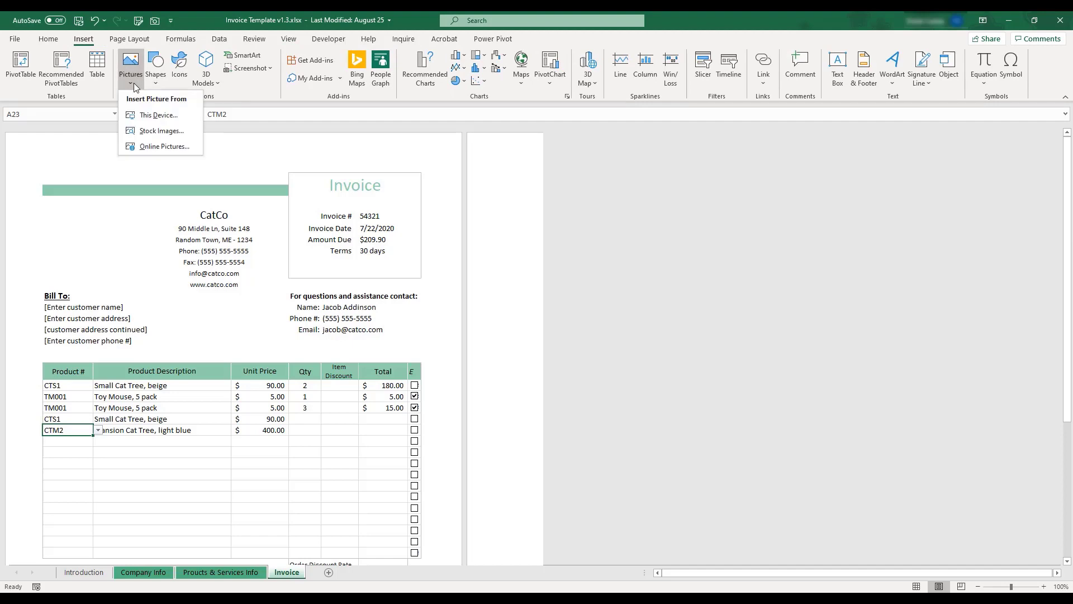
{"action": "left_click", "coordinate": [166, 117]}
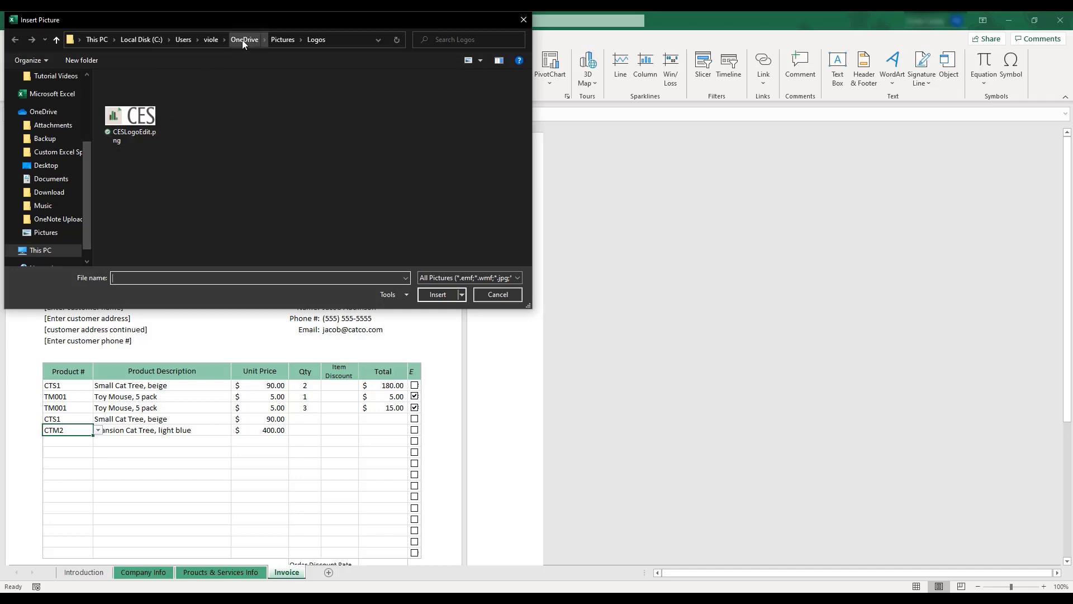
{"action": "left_click", "coordinate": [282, 40]}
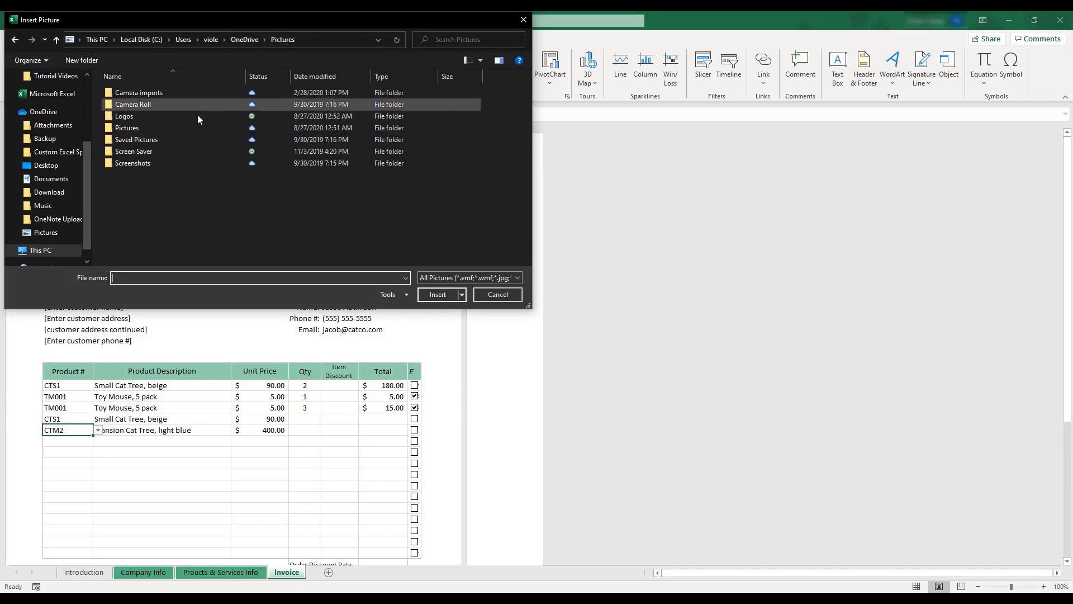
{"action": "double_click", "coordinate": [146, 119]}
{"action": "left_click", "coordinate": [146, 118]}
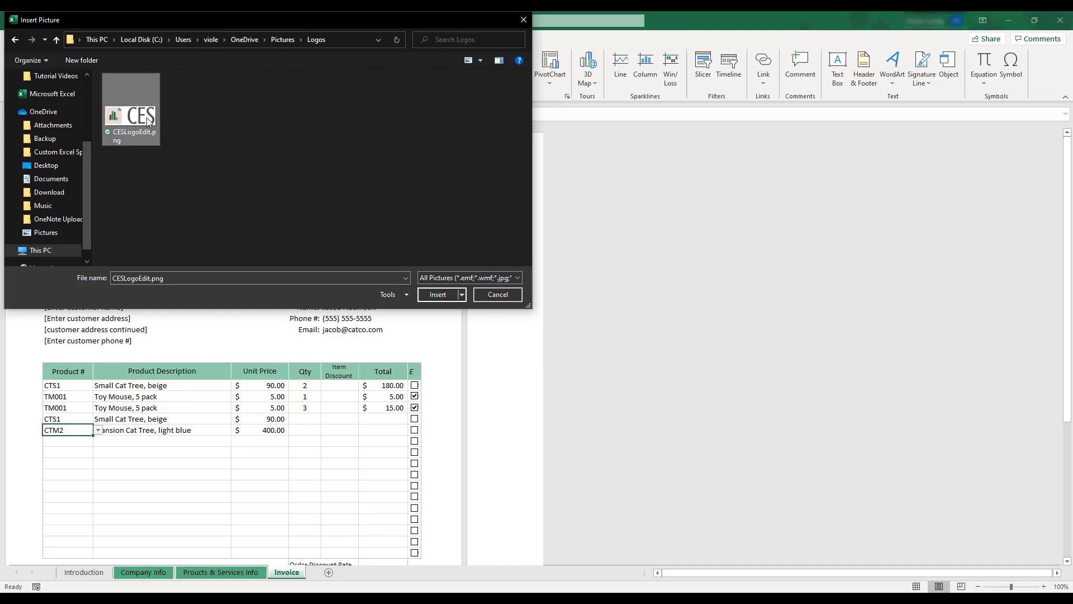
{"action": "left_click", "coordinate": [437, 295]}
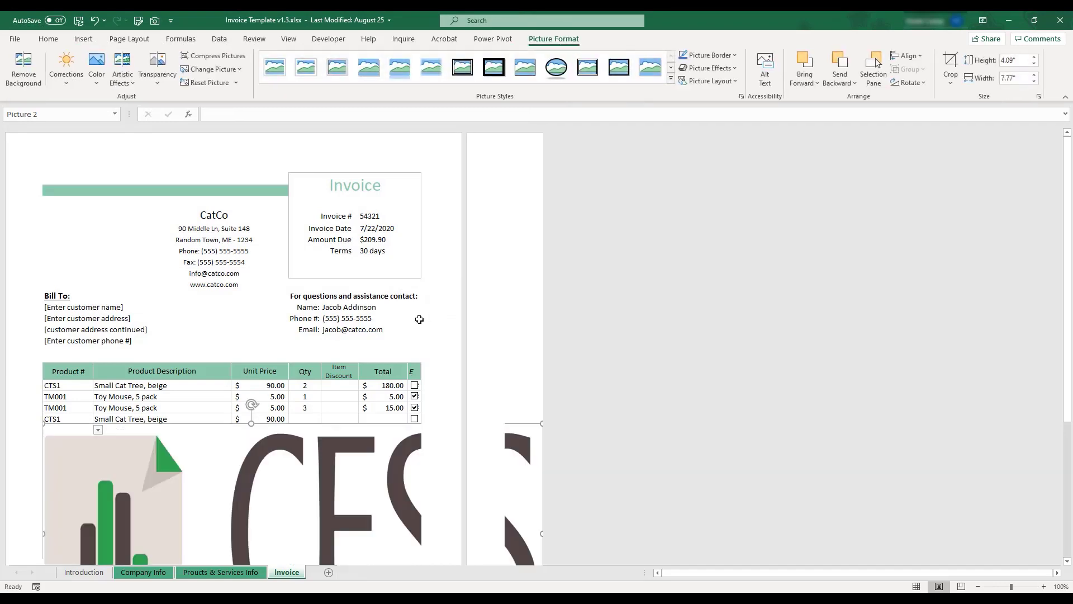
- Shrink the inserted logo to about 0.95" high by 1.8" wide and place it beside the company address in the invoice header
{"action": "left_click_drag", "start_coordinate": [364, 469], "coordinate": [364, 219]}
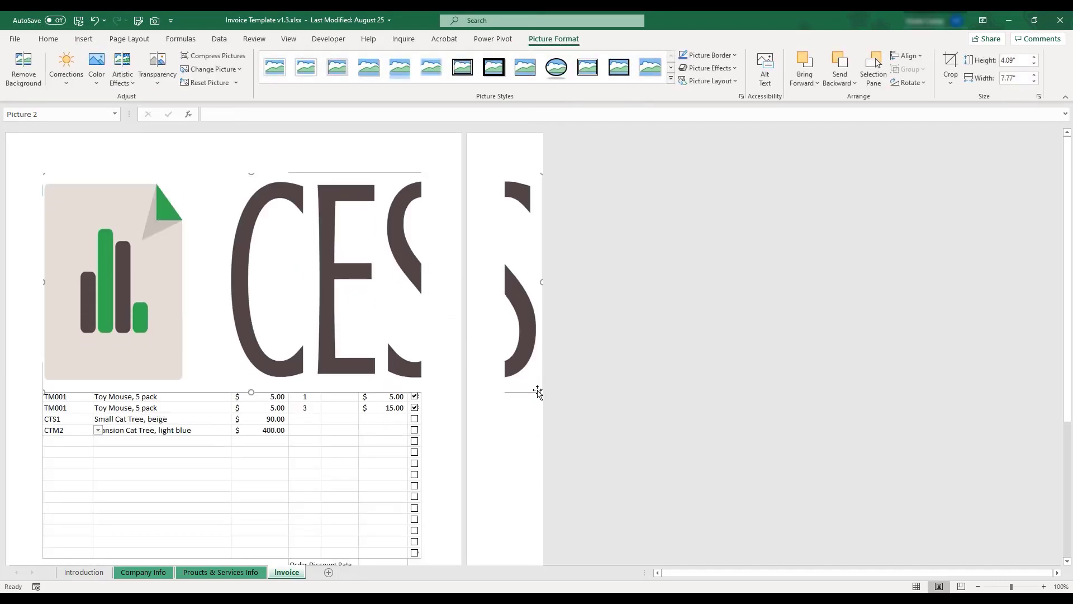
{"action": "left_click_drag", "start_coordinate": [539, 392], "coordinate": [103, 234]}
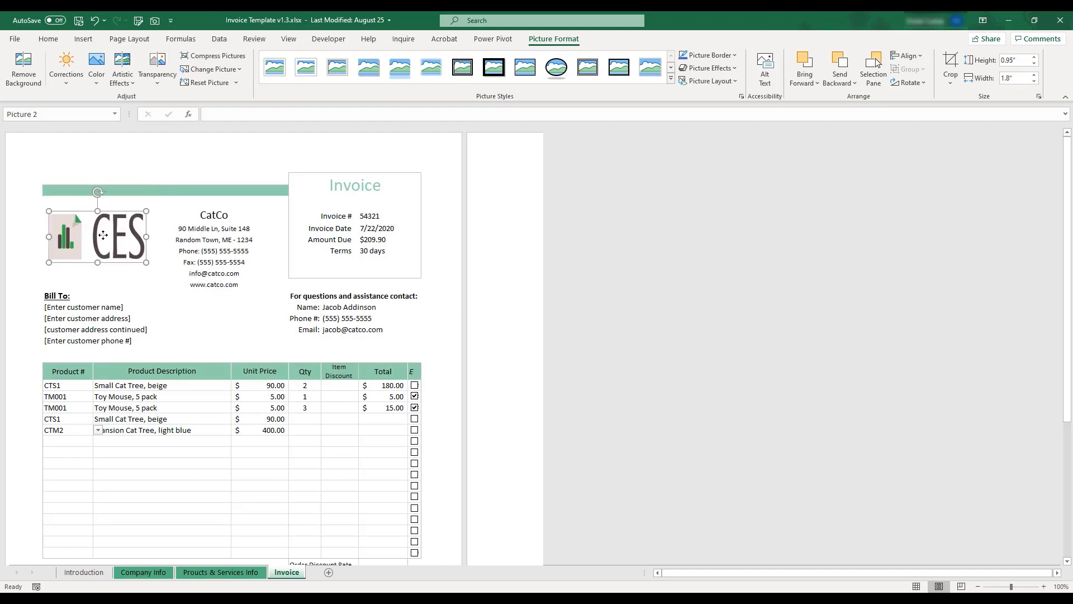
{"action": "left_click", "coordinate": [268, 232]}
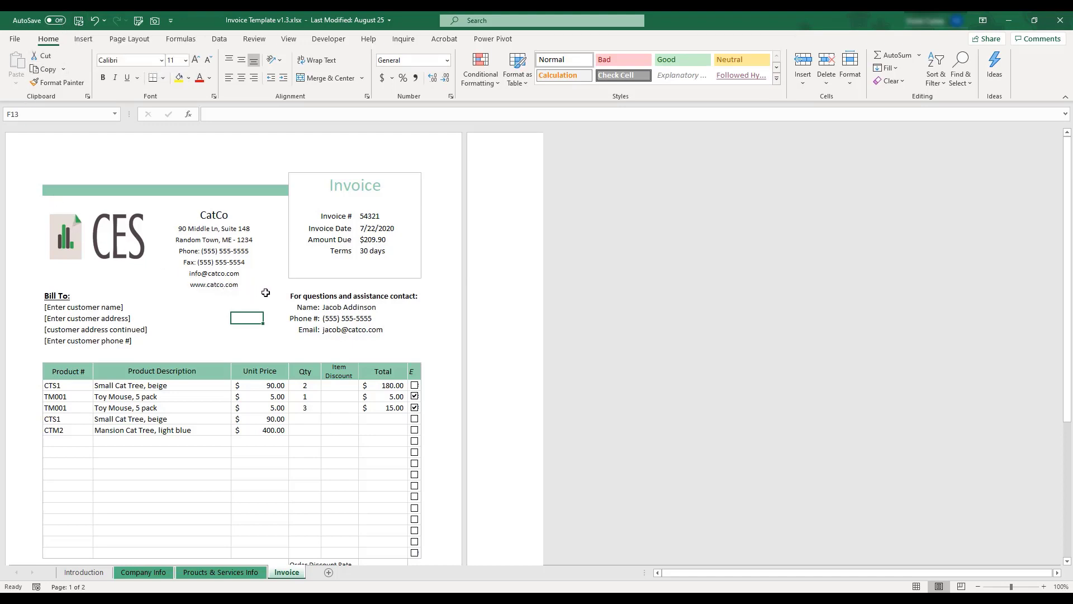
- Change the invoice's questions and assistance contact to the first contact on the list
{"action": "left_click", "coordinate": [364, 308]}
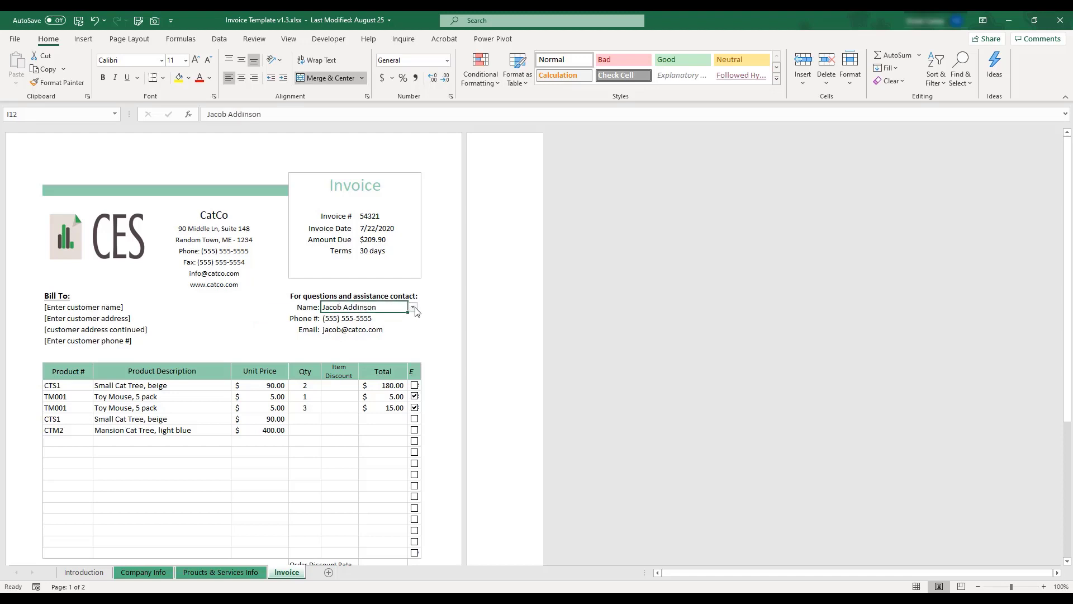
{"action": "left_click", "coordinate": [414, 308]}
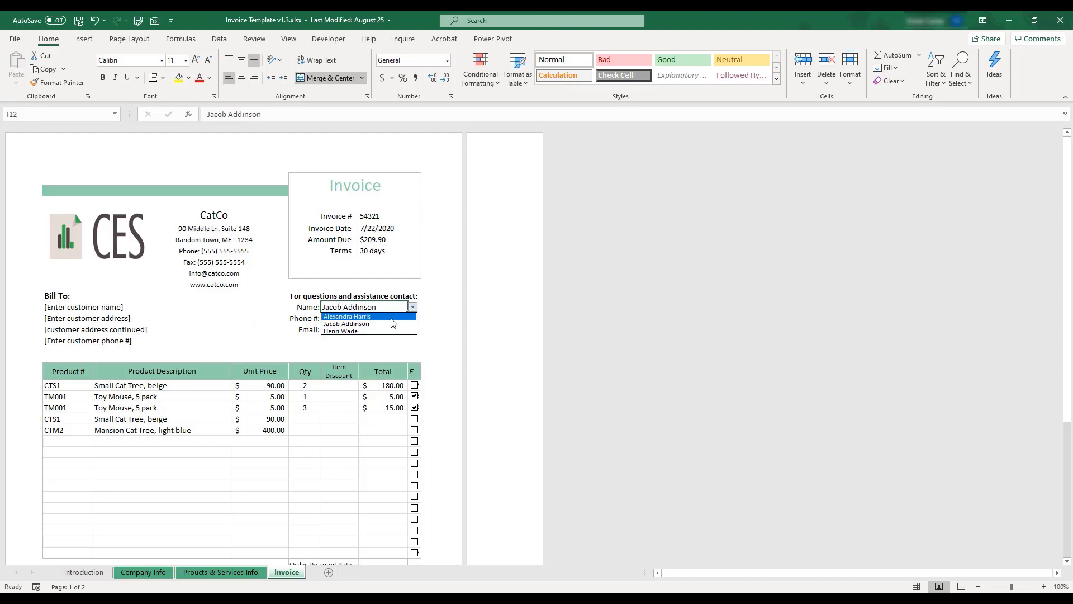
{"action": "left_click", "coordinate": [392, 317]}
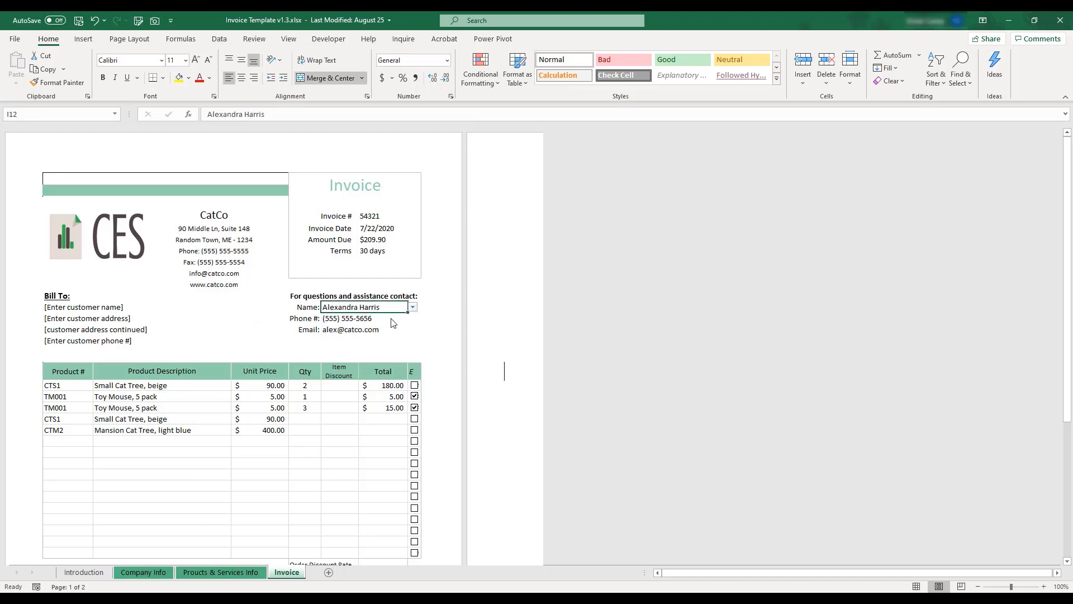
- Set the invoice's payment Terms to Upon receipt
{"action": "left_click", "coordinate": [375, 250]}
{"action": "left_click", "coordinate": [414, 252]}
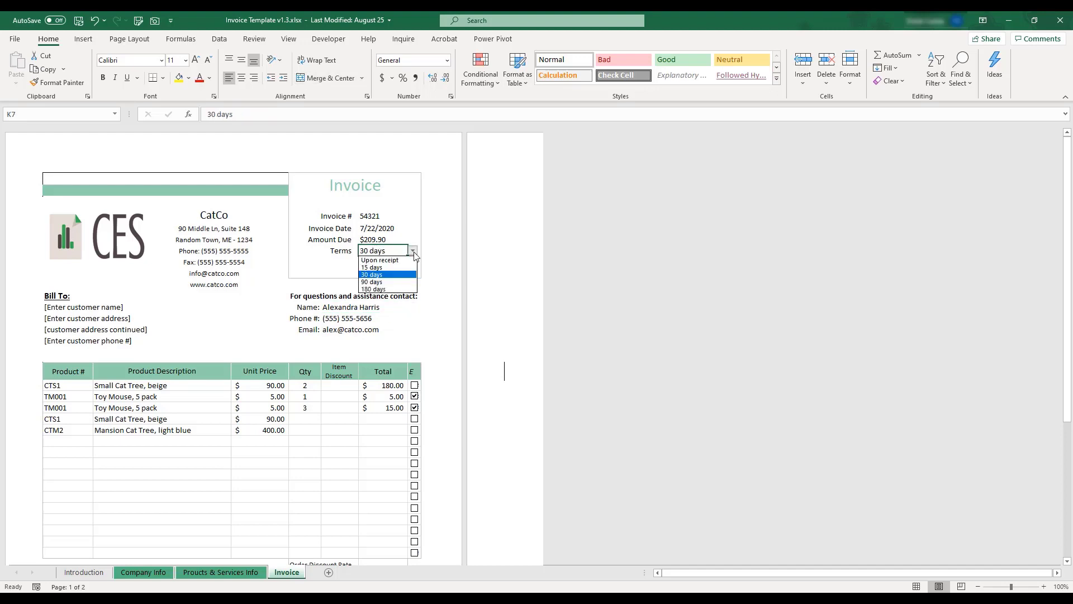
{"action": "left_click", "coordinate": [406, 260]}
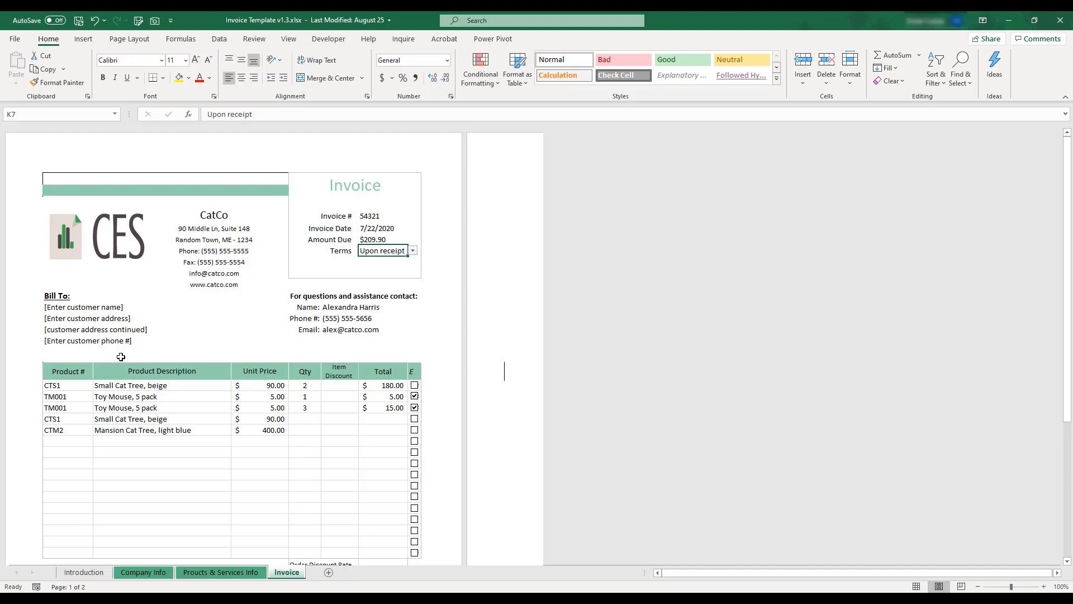
- Add product CTM1 to the first empty line of the invoice table with a quantity of 4
{"action": "left_click", "coordinate": [98, 442]}
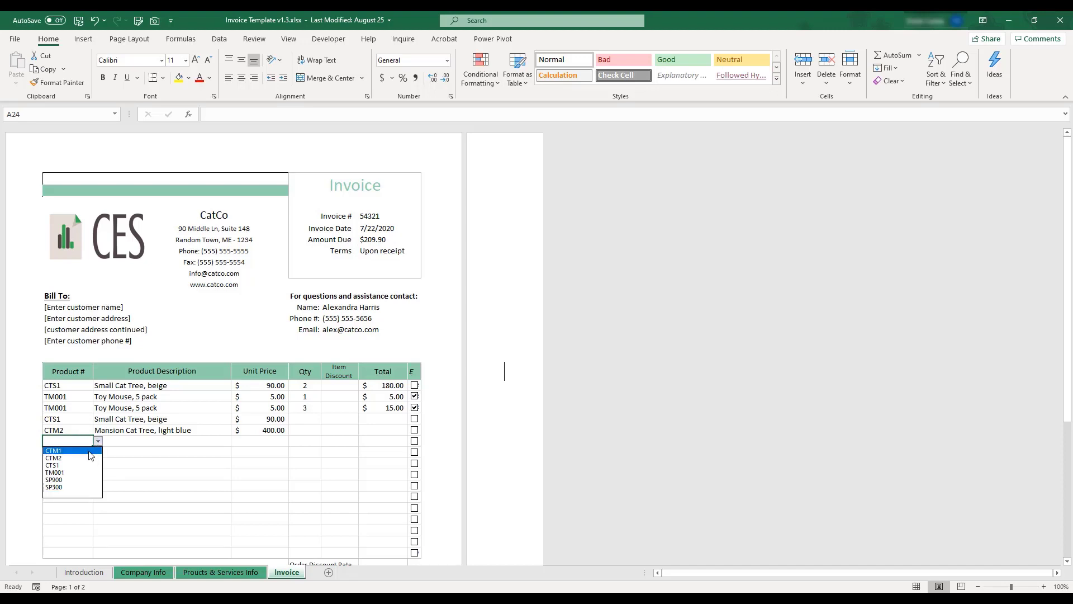
{"action": "left_click", "coordinate": [91, 450]}
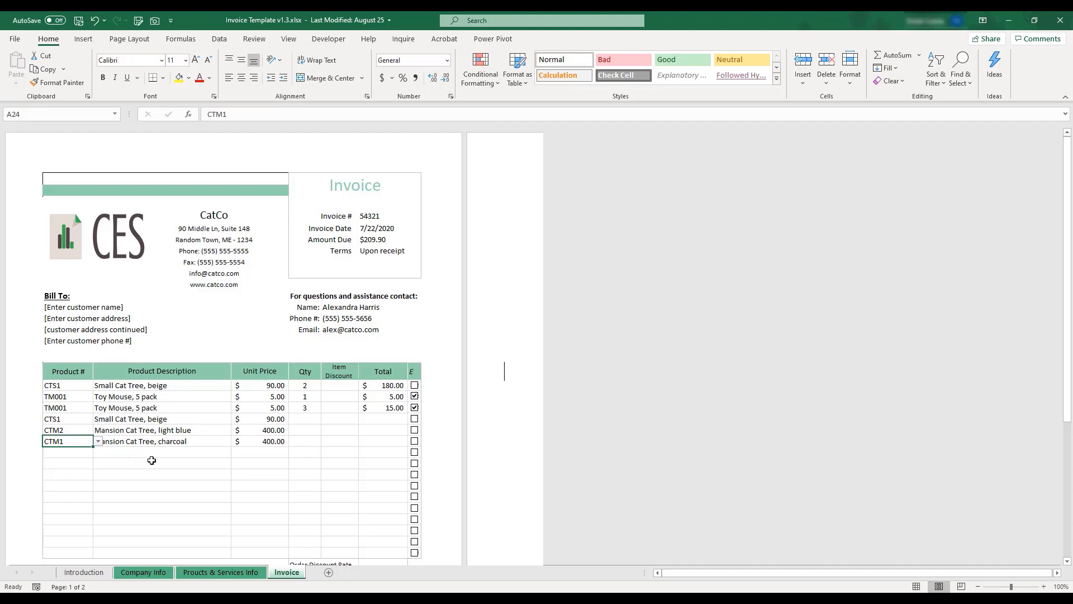
{"action": "left_click", "coordinate": [317, 439]}
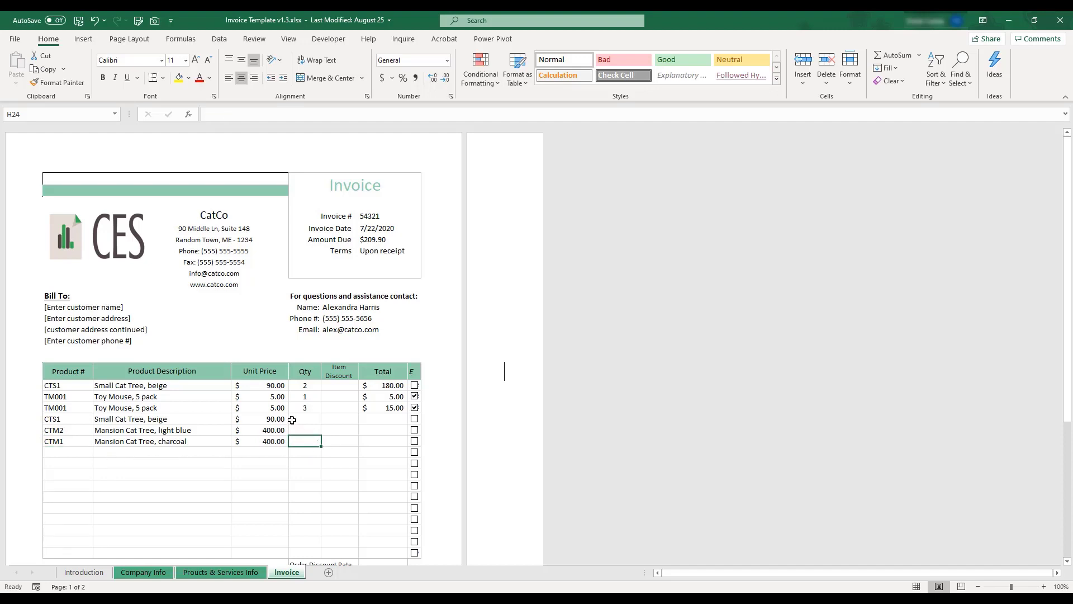
{"action": "type", "text": "4"}
{"action": "key", "text": "Return"}
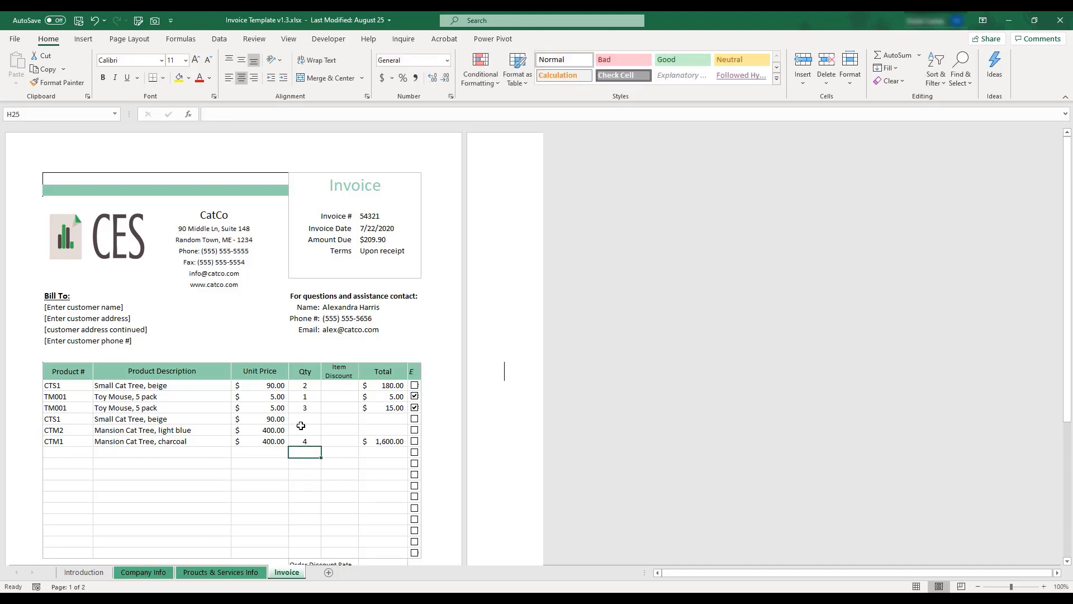
- Apply a 30% item discount to the CTM1 line and mark that line as tax exempt
{"action": "left_click", "coordinate": [351, 441]}
{"action": "left_click", "coordinate": [364, 442]}
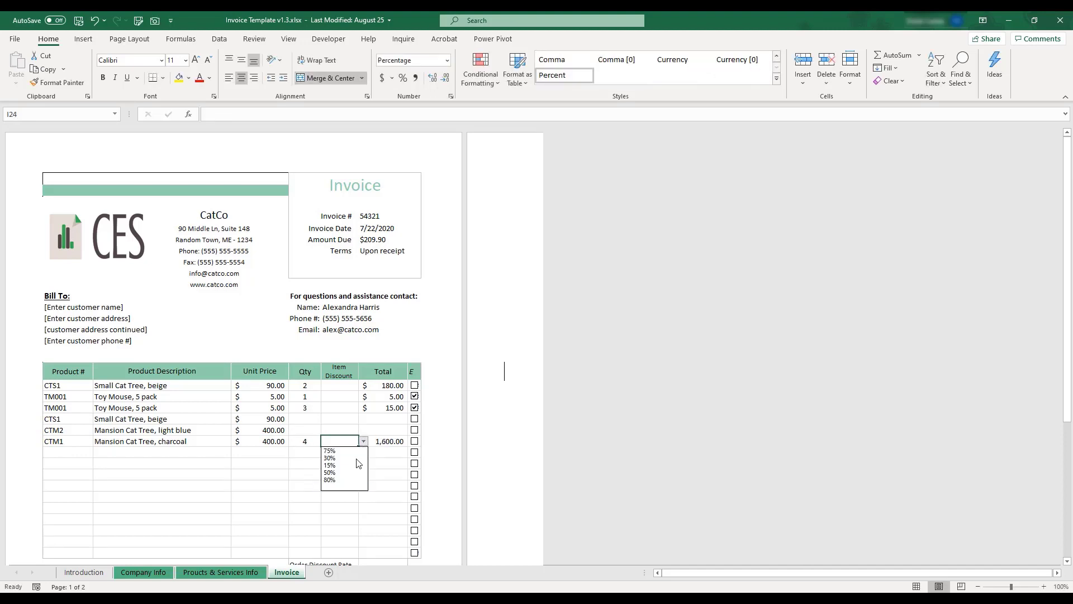
{"action": "left_click", "coordinate": [356, 460]}
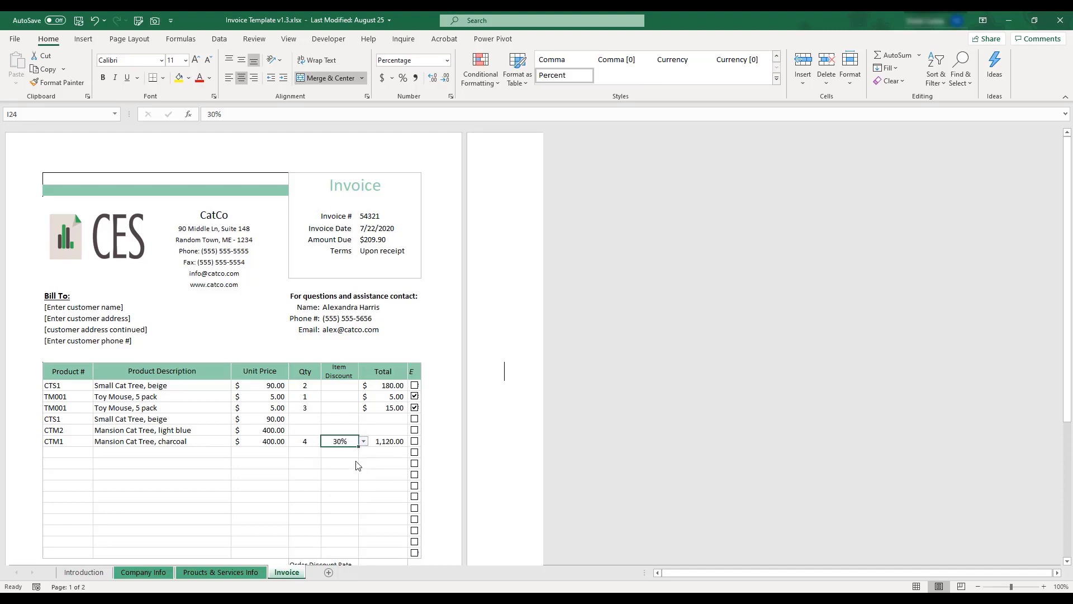
{"action": "left_click", "coordinate": [414, 446]}
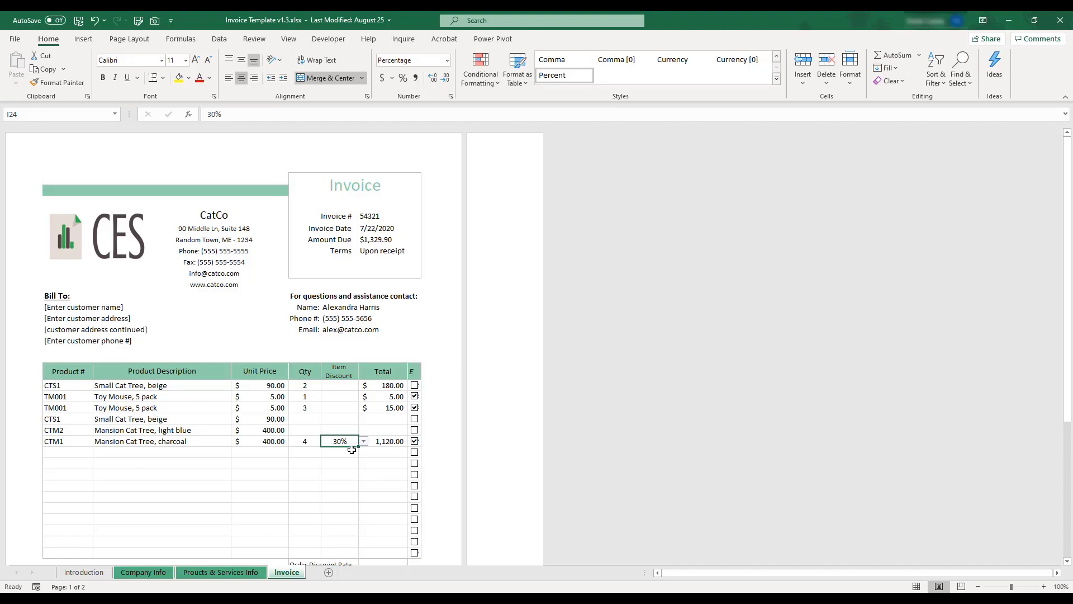
- Set the invoice's Order Discount Rate to 15% and open the Introduction sheet
{"action": "scroll", "coordinate": [274, 428], "scroll_direction": "down", "scroll_amount": 4}
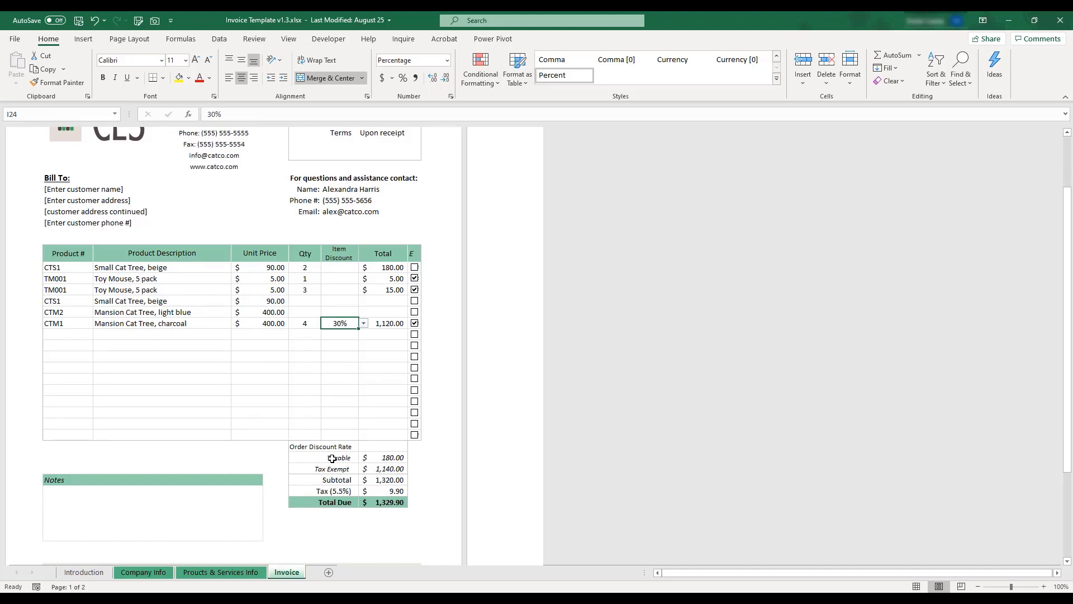
{"action": "left_click", "coordinate": [376, 449]}
{"action": "left_click", "coordinate": [413, 448]}
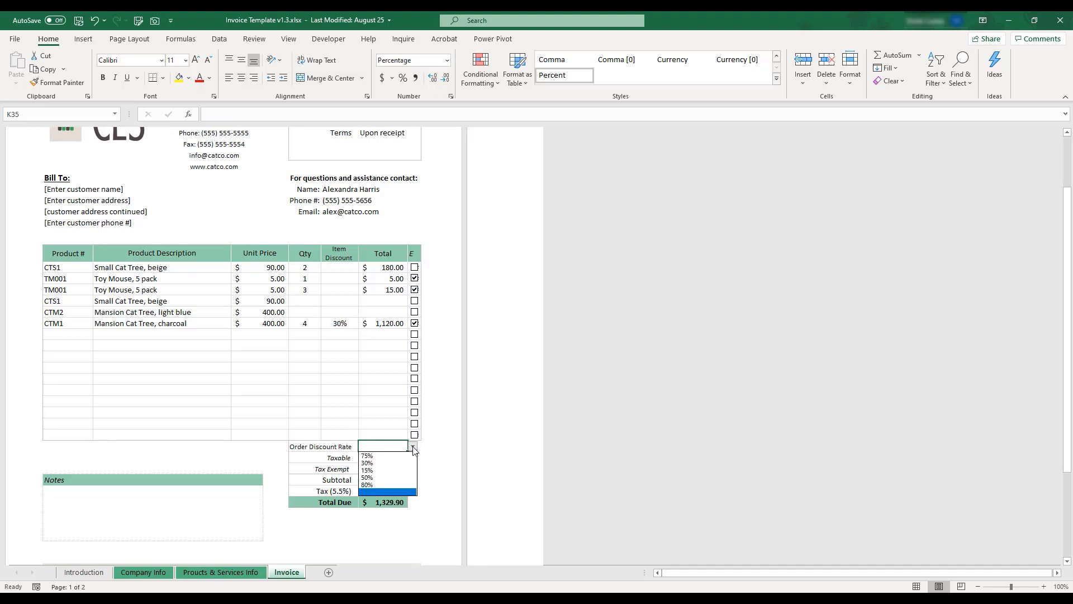
{"action": "left_click", "coordinate": [394, 470]}
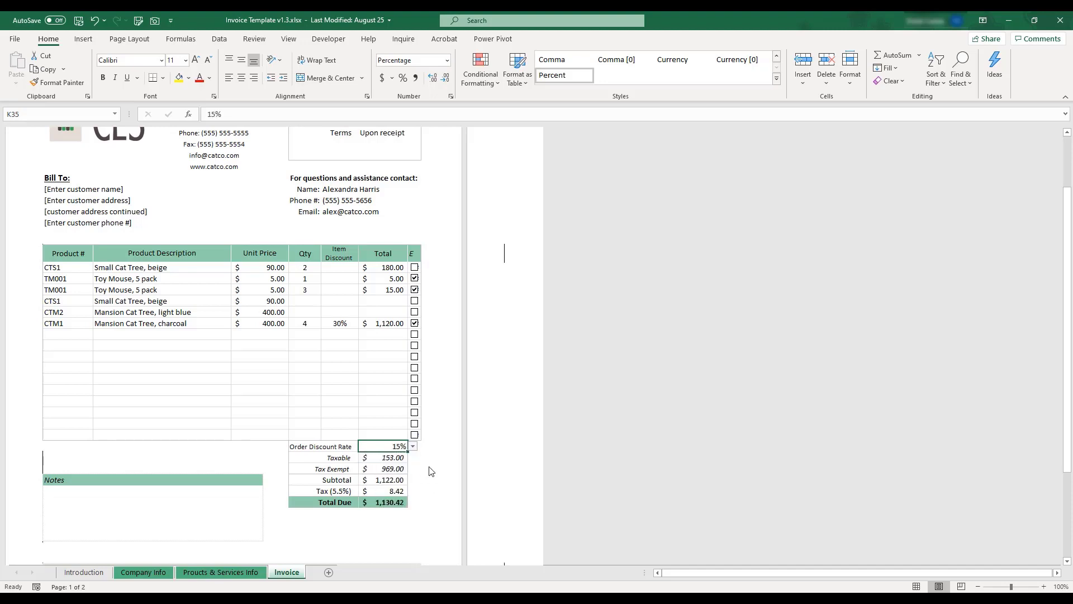
{"action": "scroll", "coordinate": [431, 472], "scroll_direction": "up", "scroll_amount": 3}
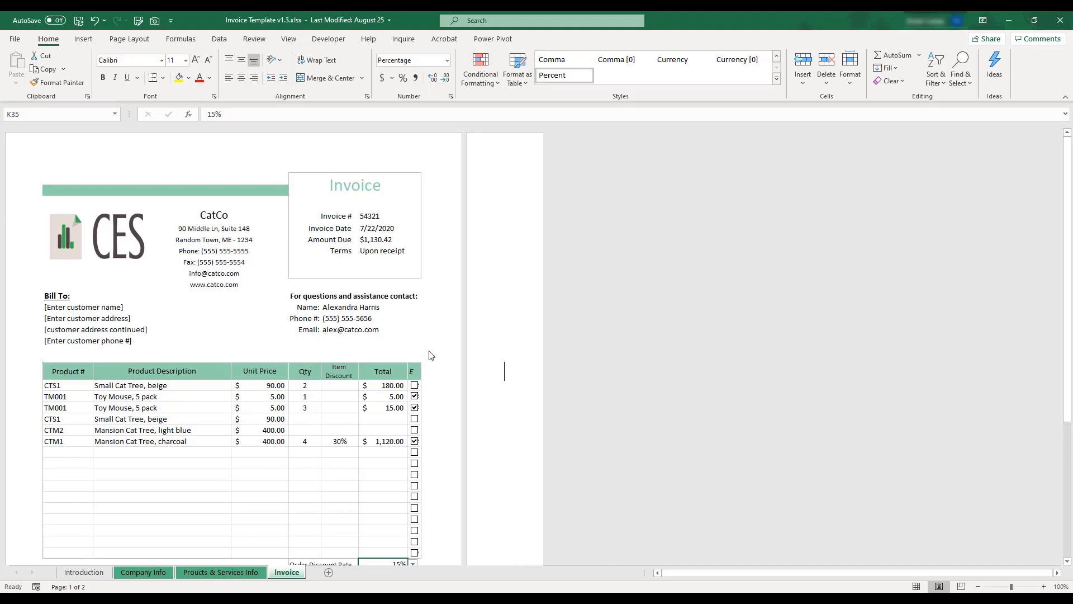
{"action": "left_click", "coordinate": [83, 572]}
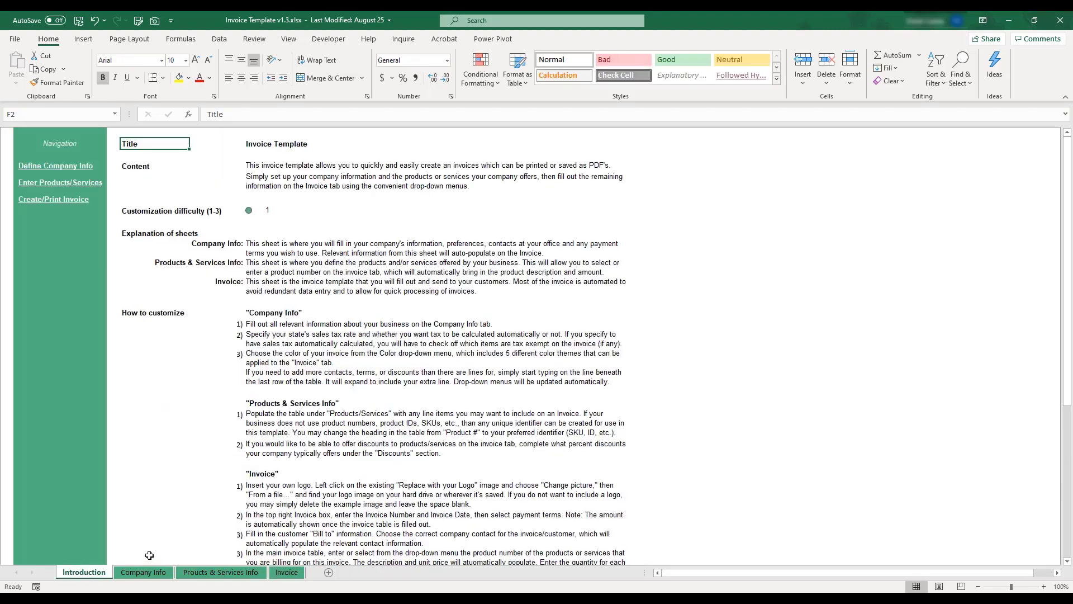